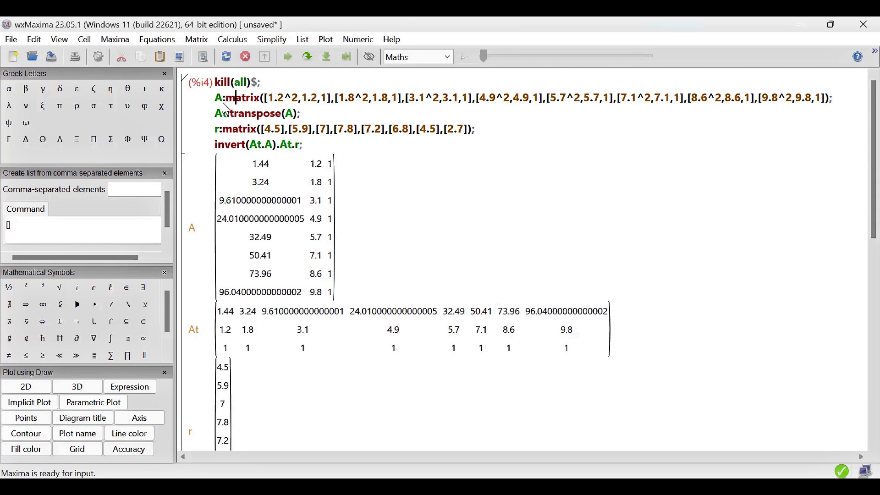
- Step through matrix A's first-row entries (1.2, 1.2^2) and the transpose definition At
key(Right)
key(Right)
key(Right)
key(Right)
key(Right)
key(Right)
key(Right)
key(Right)
key(Right)
key(Right)
key(Right)
key(Right)
key(Right)
key(Right)
key(Right)
key(Right)
key(Right)
key(Left)
key(Left)
key(Left)
key(Left)
key(Left)
key(Left)
key(Left)
key(Right)
key(Right)
key(Right)
key(Right)
key(Right)
key(Right)
key(Right)
key(Right)
key(Right)
key(Right)
key(Right)
key(Right)
key(Right)
key(Right)
key(Right)
key(Right)
key(Right)
key(Right)
key(Right)
key(Right)
key(Right)
key(Right)
key(Right)
key(Right)
key(Right)
key(Right)
key(Right)
key(Right)
key(Right)
key(Right)
key(Right)
key(Right)
key(Right)
key(Right)
key(Right)
key(Right)
key(Right)
key(Right)
key(Right)
key(Right)
key(Right)
key(Right)
key(Right)
key(Right)
key(Right)
key(Right)
key(Right)
key(Right)
key(Right)
key(Right)
key(Right)
key(Right)
key(Right)
key(Right)
key(Right)
key(Right)
key(Right)
key(Right)
key(Right)
key(Right)
key(Right)
key(Right)
key(Right)
key(Right)
key(Right)
key(Right)
key(Right)
key(Right)
key(Right)
key(Right)
key(Right)
key(Right)
key(Right)
key(Right)
key(Right)
key(Right)
key(Right)
key(Right)
key(Right)
key(Down)
key(Right)
key(Right)
key(Right)
key(Right)
key(Right)
key(Left)
key(Right)
key(Right)
key(Right)
key(Right)
key(Right)
key(Right)
key(Right)
key(Right)
- Highlight the (%o4) coefficients −0.2110 and 2.5878, then clear the selection
scroll(280, 229, down, 2)
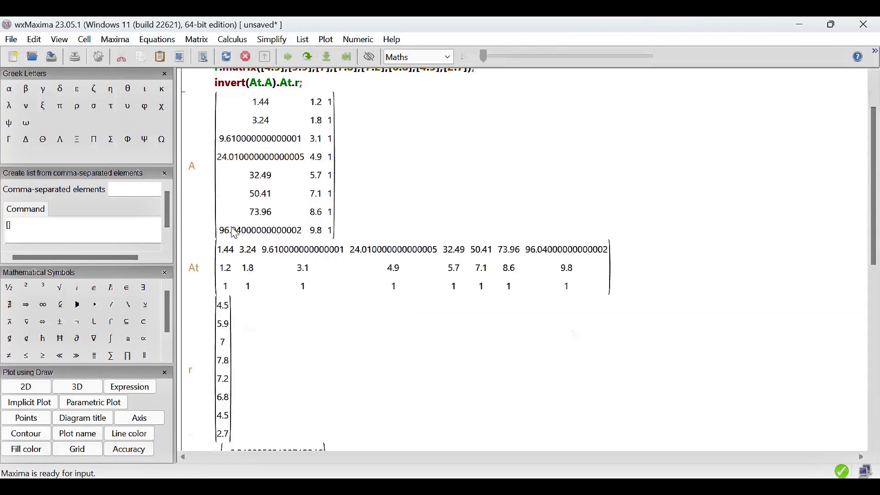
scroll(252, 275, down, 2)
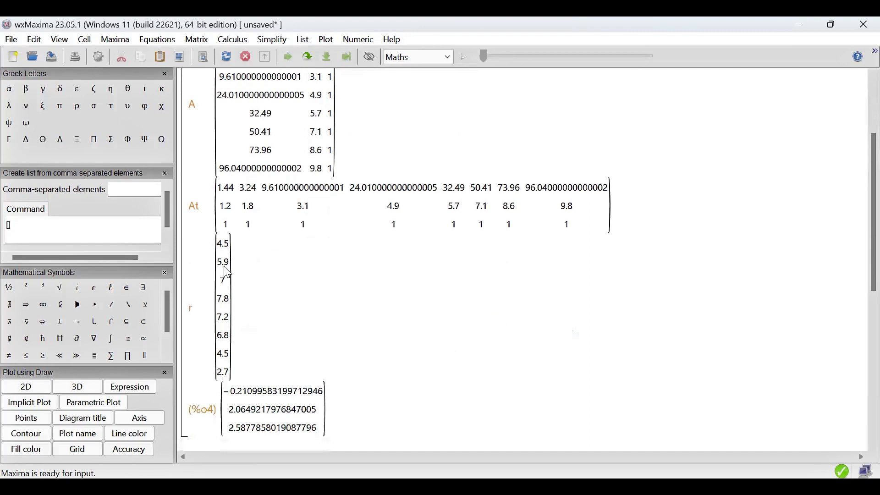
scroll(227, 274, down, 2)
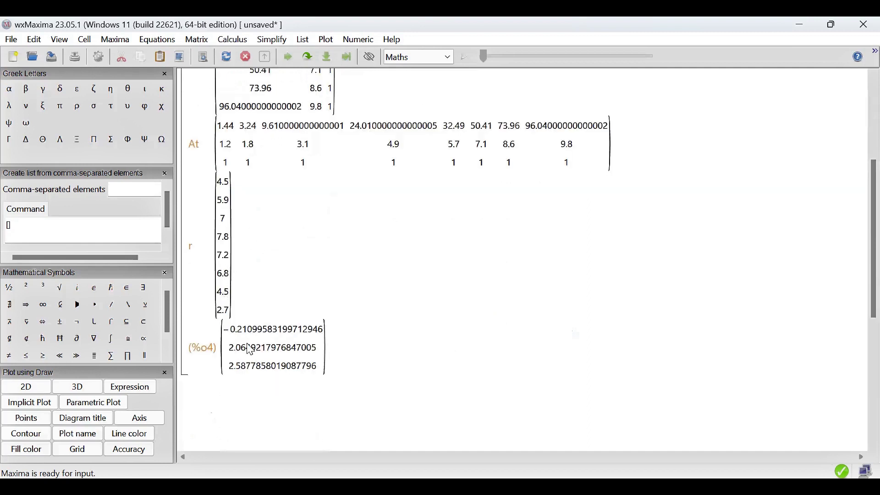
click(254, 327)
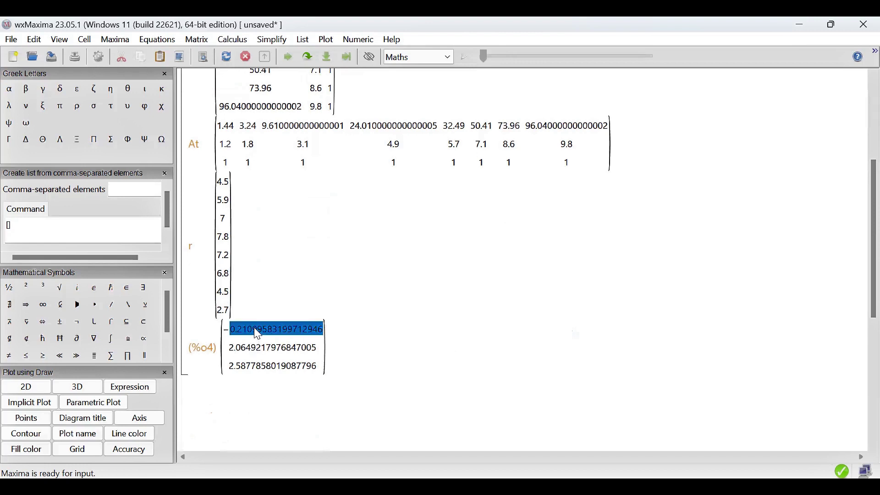
click(262, 362)
click(363, 367)
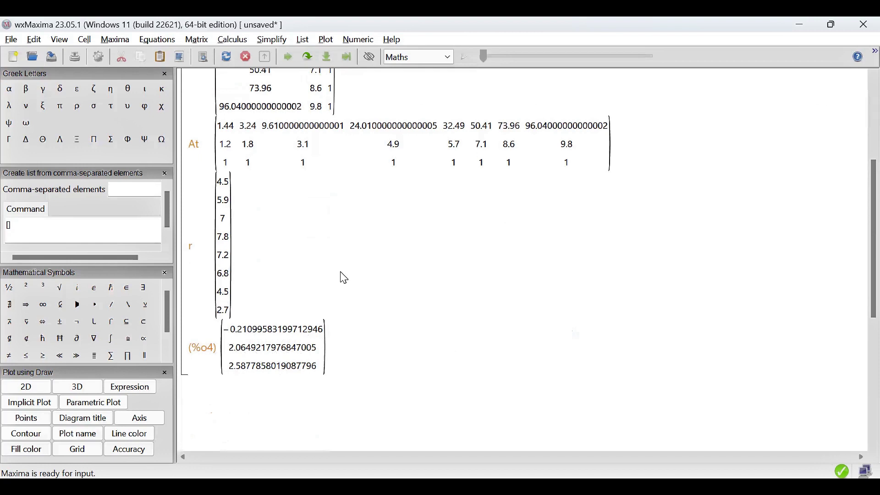
scroll(344, 278, down, 5)
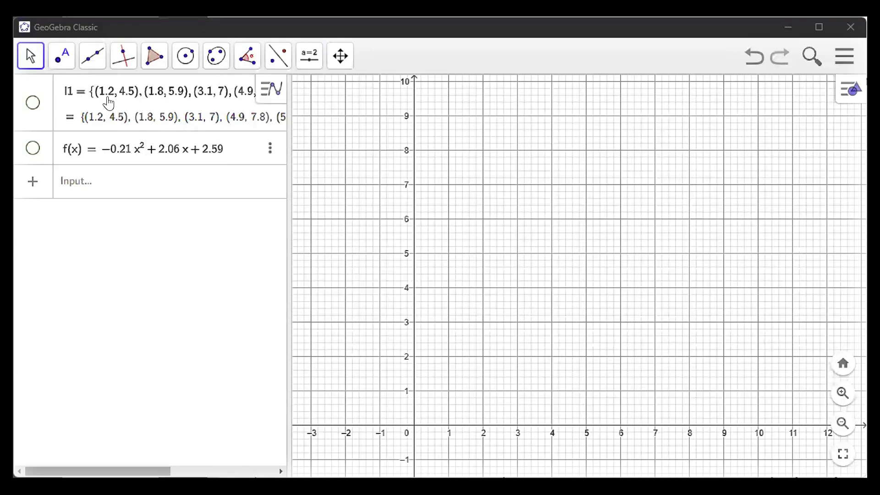
- Show list l1's eight points and widen the graphics view to x from −2 to 11
click(108, 99)
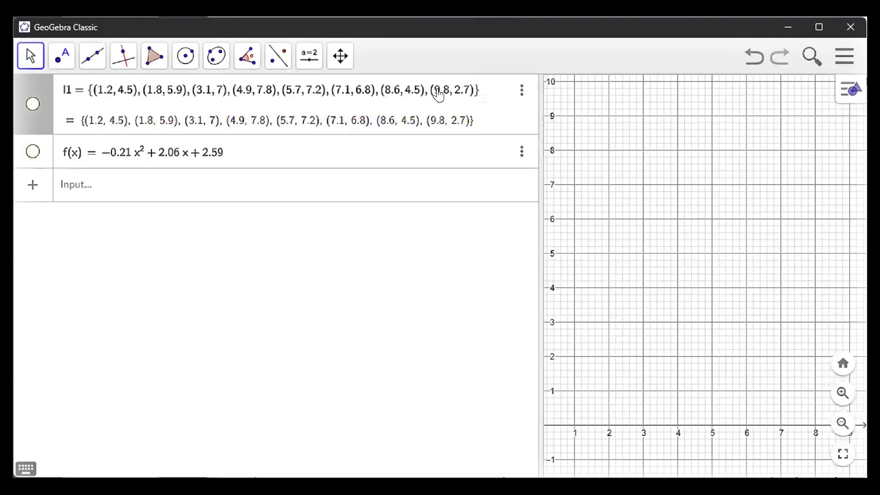
click(33, 104)
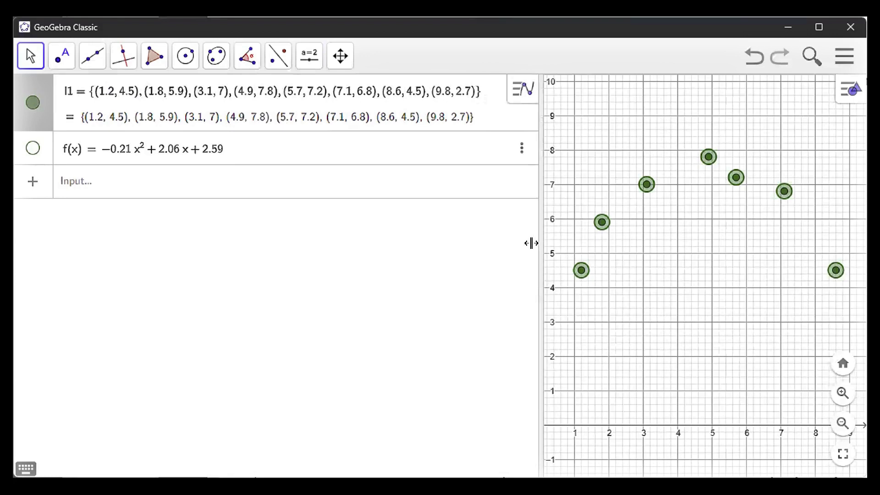
drag(531, 243, 360, 251)
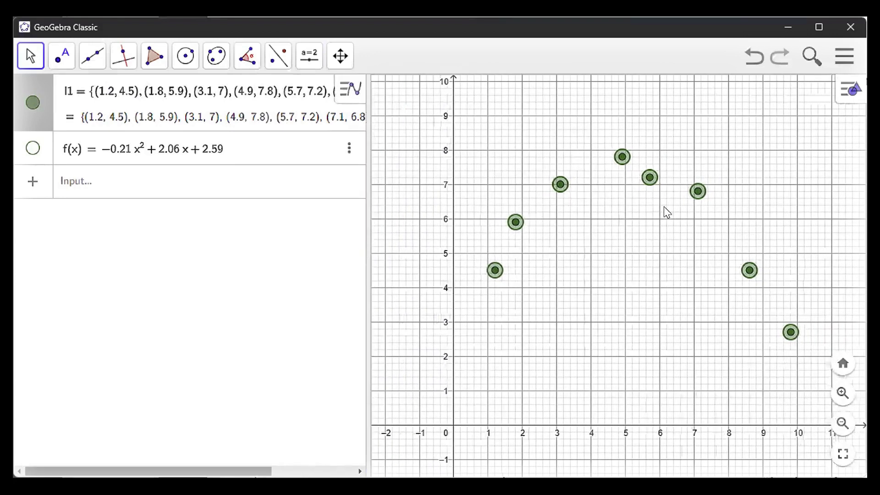
- Deselect the data points and show the parabola f(x) = −0.21x² + 2.06x + 2.59
click(579, 202)
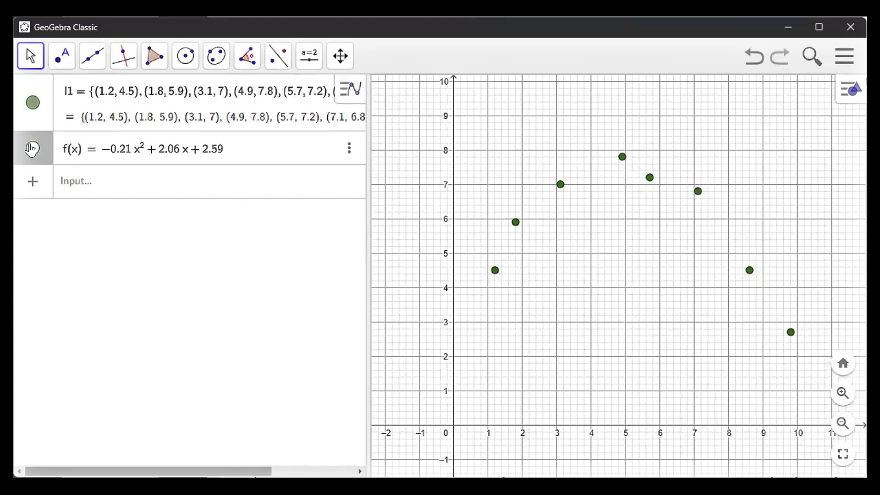
click(32, 149)
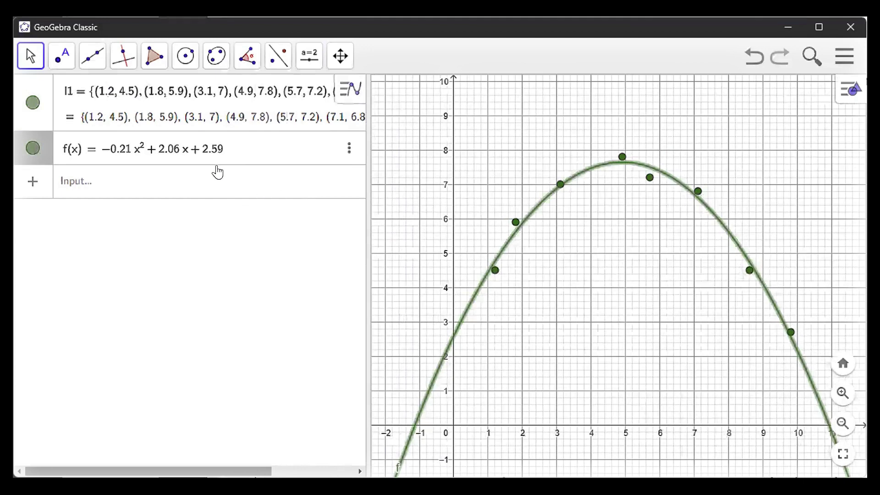